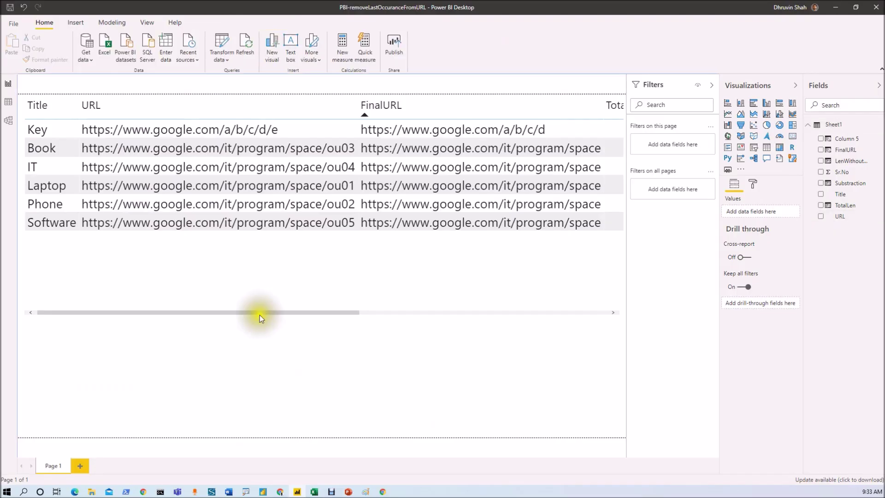
Open the TotalLen column's formula from Sheet1 and examine how LEN is applied to [URL].
left_click_drag(117, 104, 50, 115)
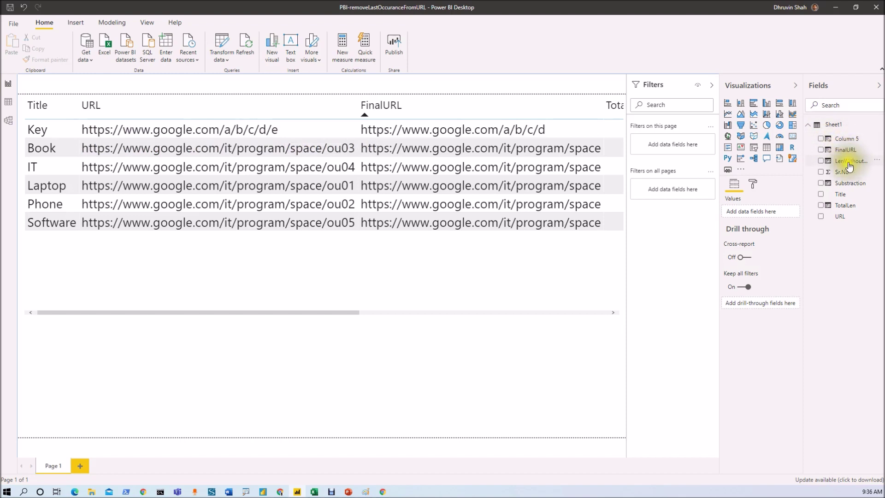
double_click(846, 209)
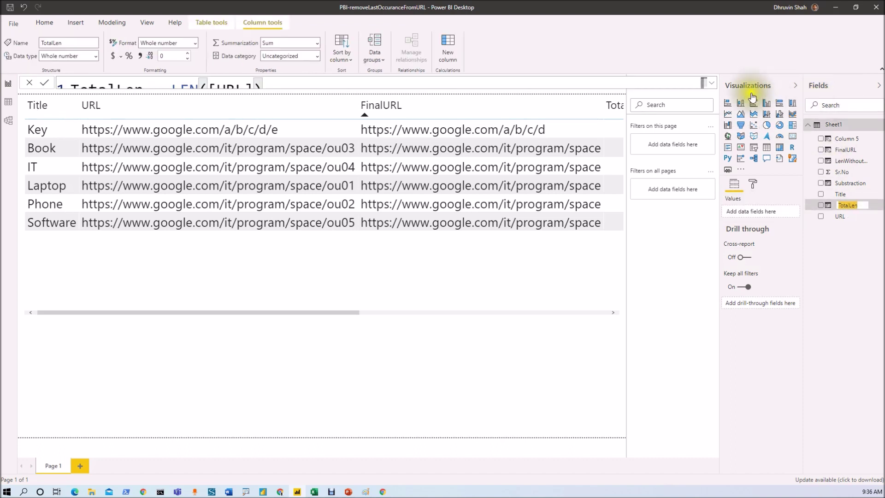
left_click(188, 90)
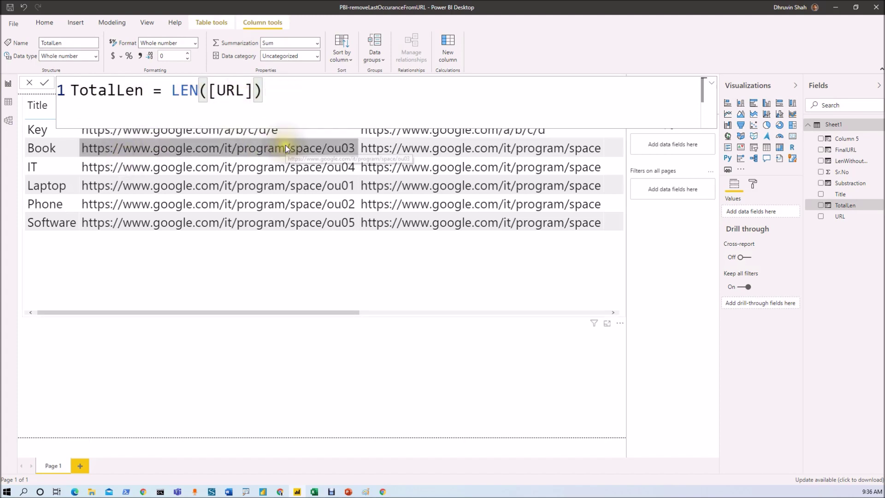
left_click(711, 82)
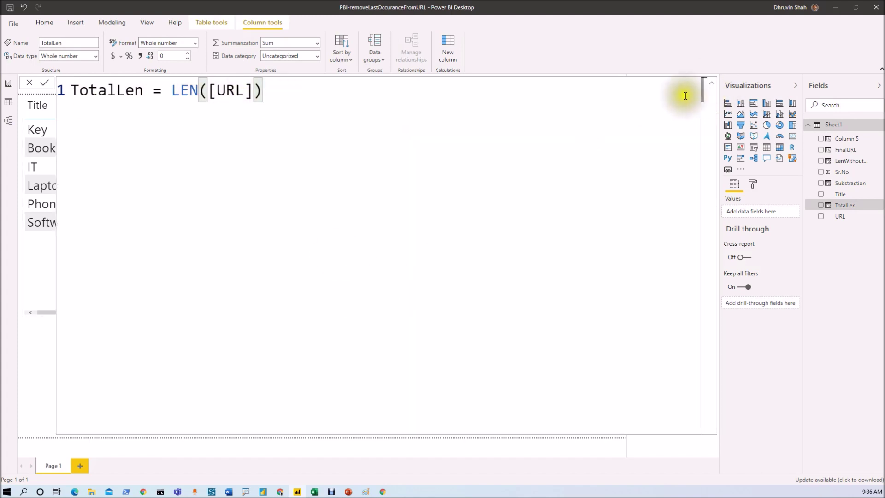
left_click(710, 83)
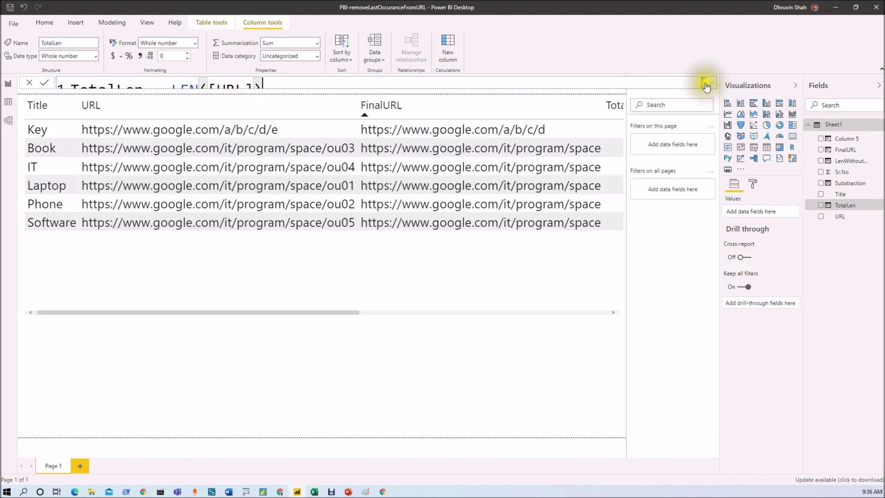
Remove the FinalURL column from the table visual on Page 1.
left_click(333, 311)
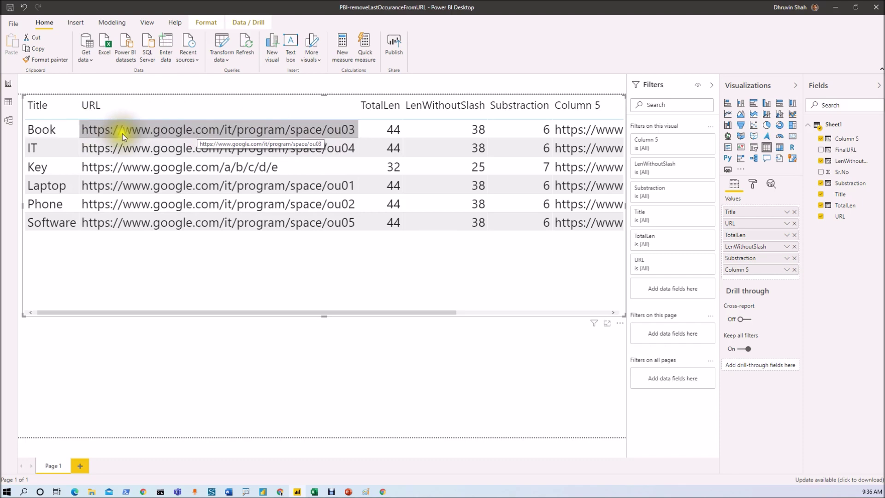
Examine the LenWithoutSlash formula, its SUBSTITUTE function and "/" argument, and the matching value in the Book row.
left_click(848, 161)
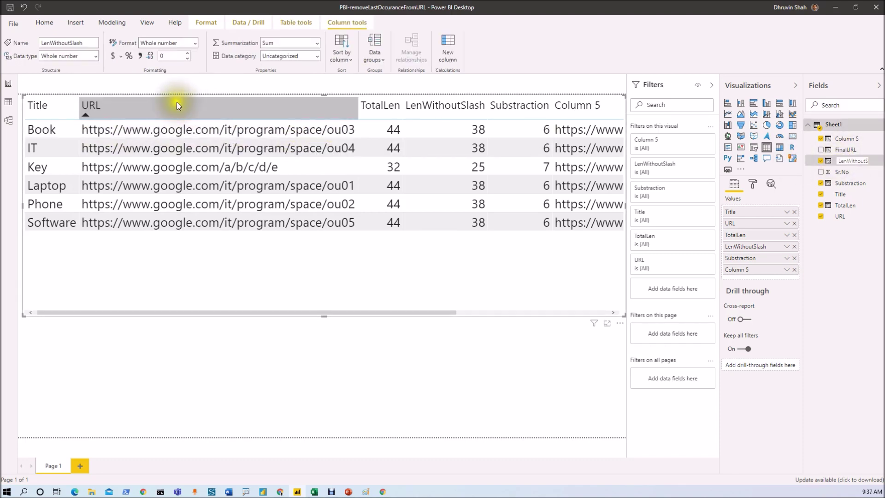
scroll(285, 89, "up", 3)
left_click_drag(274, 90, 358, 90)
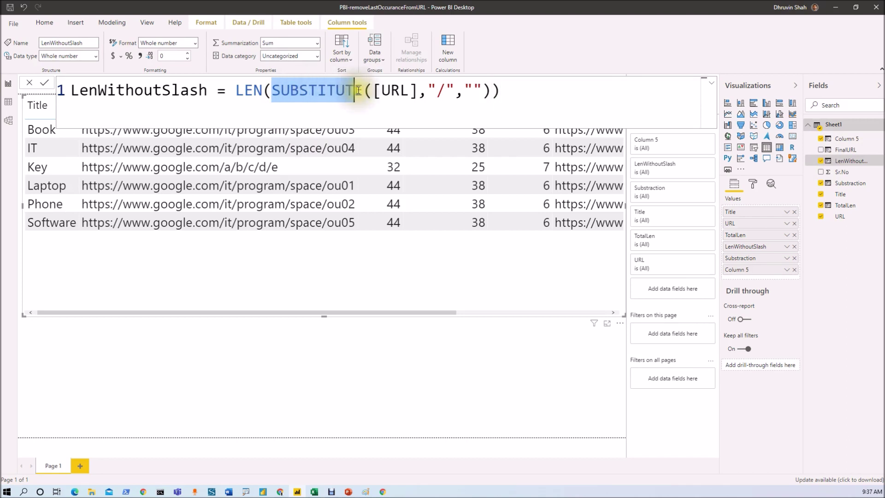
left_click(437, 91)
left_click_drag(437, 94, 446, 92)
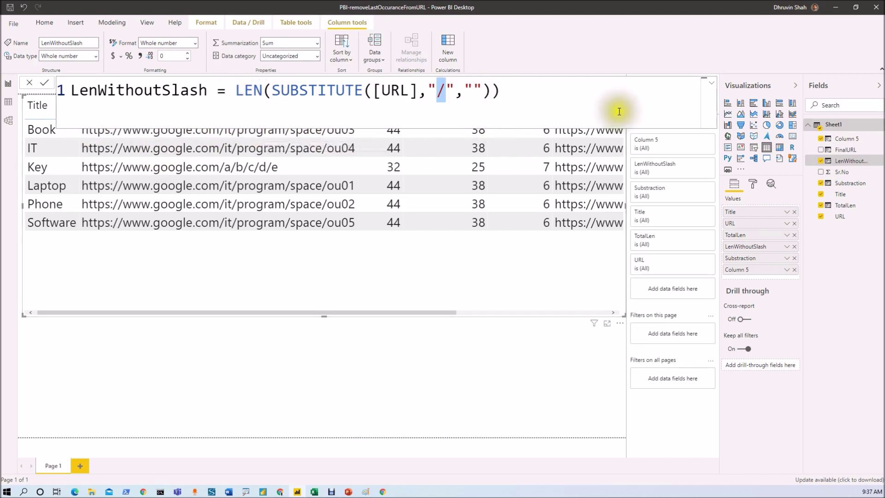
left_click(711, 83)
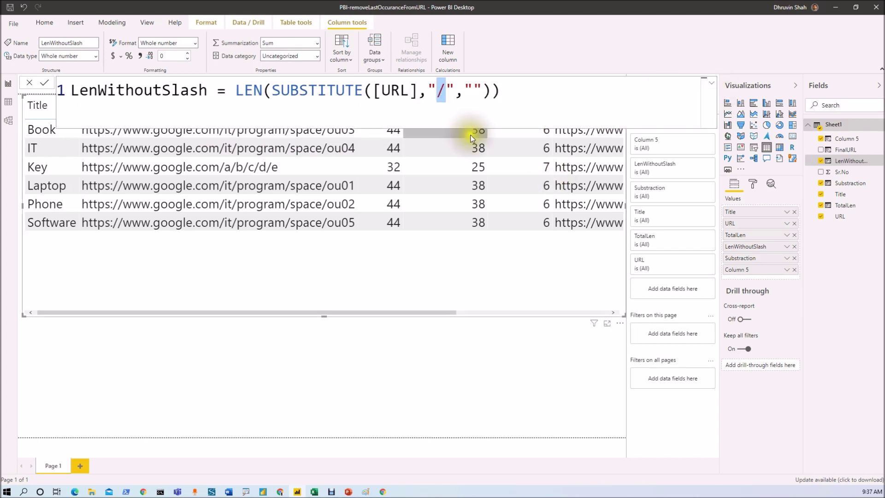
left_click(471, 134)
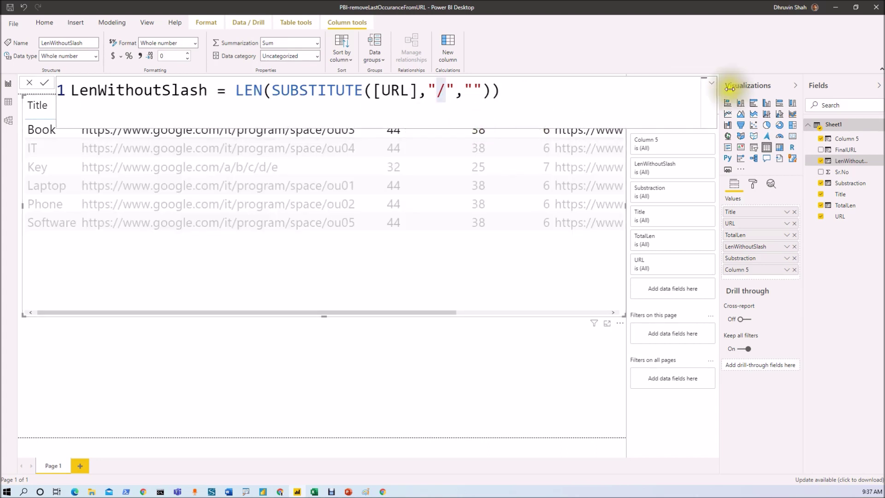
left_click(711, 83)
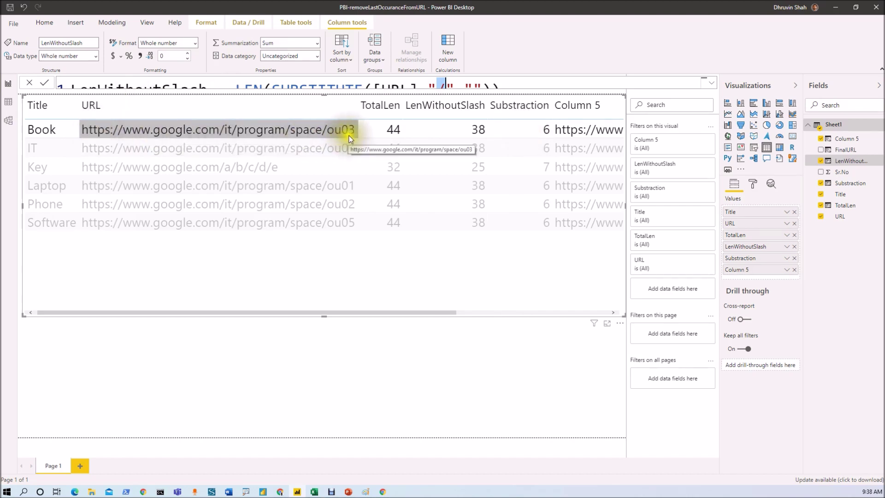
Compare the URL, TotalLen, LenWithoutSlash, Substraction and Column 5 values across the table, clearing the row highlight.
scroll(131, 132, "right", 1)
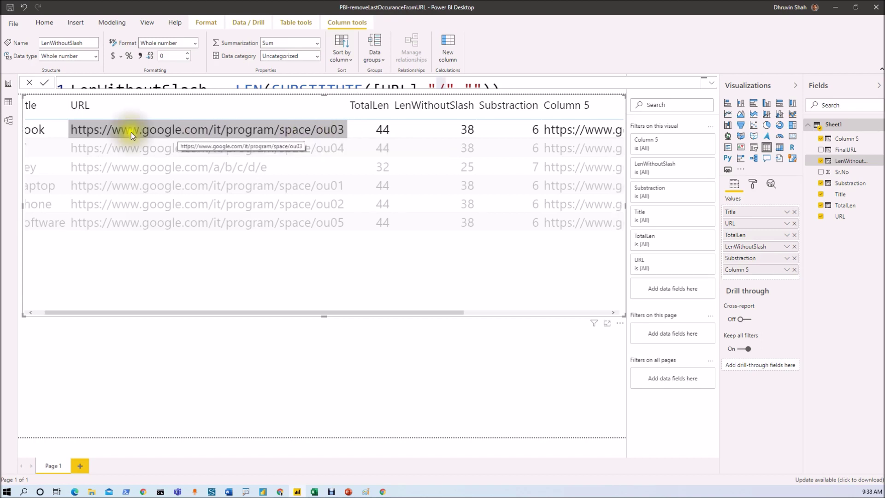
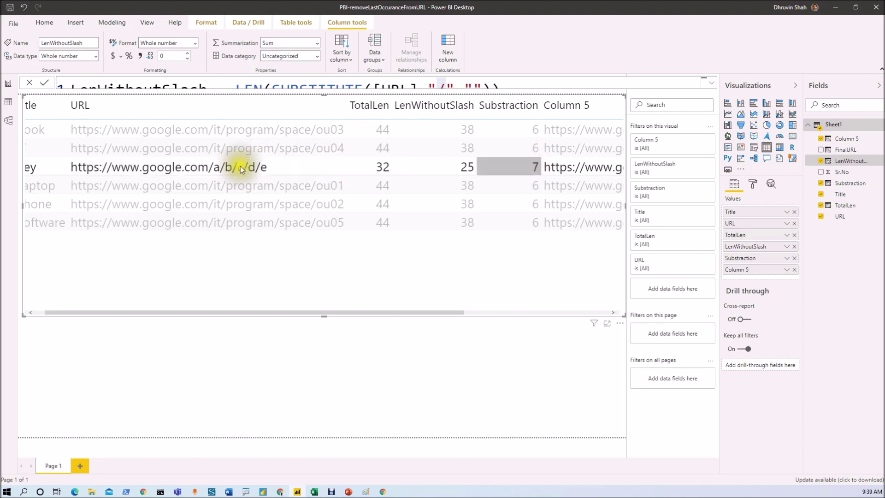
left_click(284, 171)
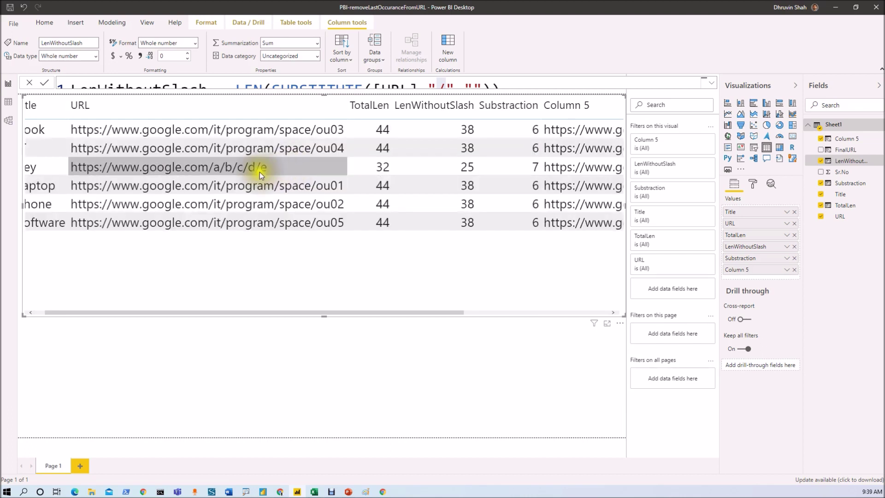
scroll(258, 171, "right", 3)
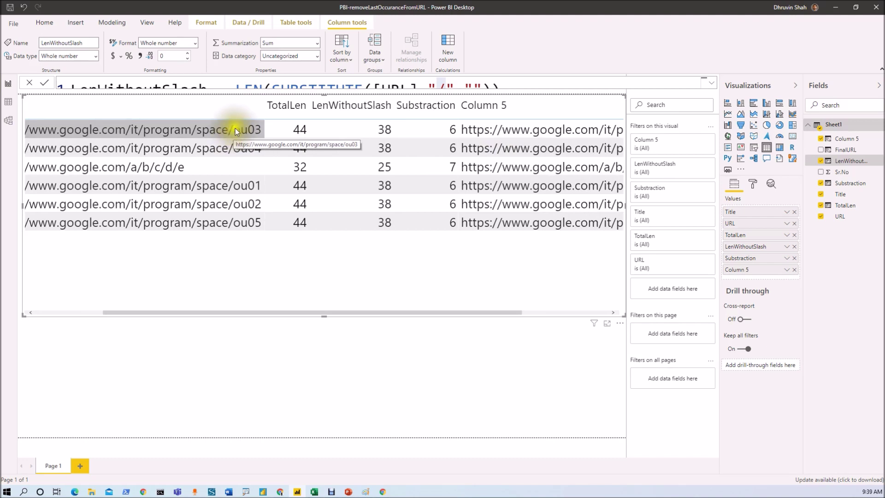
left_click_drag(469, 313, 566, 308)
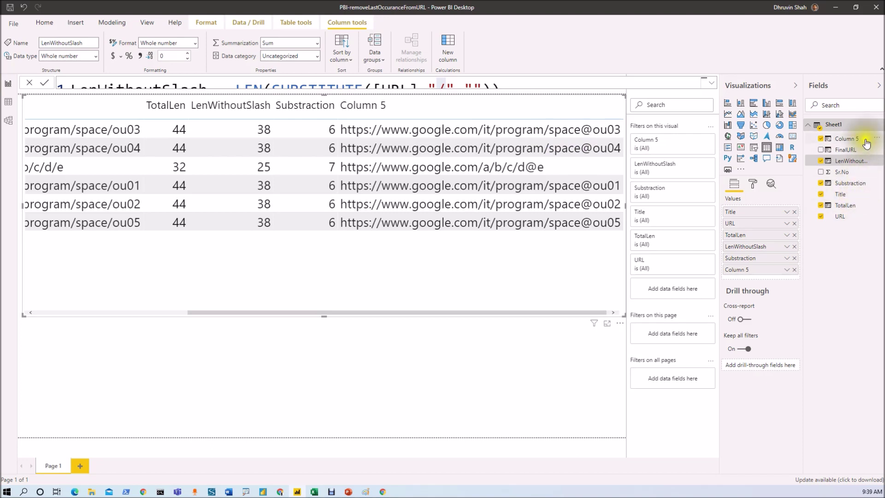
Open the Column 5 formula in full and examine its LEN([URL]) part against the substituted URLs.
left_click(845, 139)
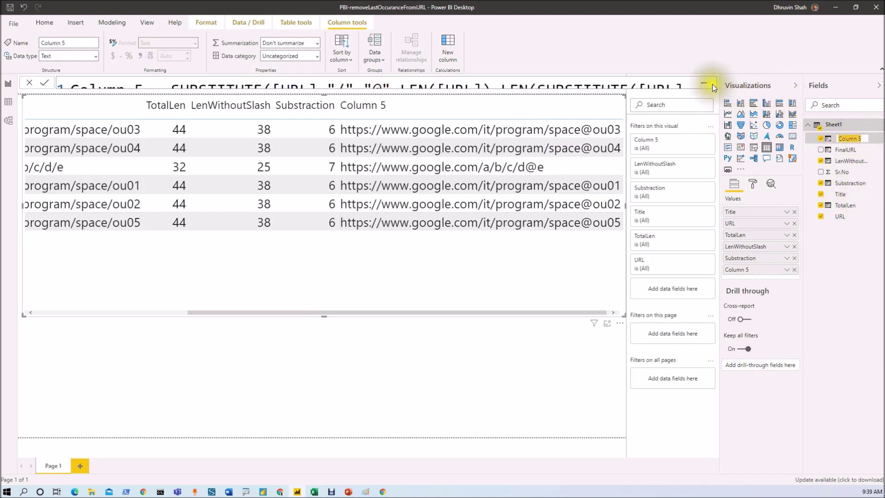
left_click(712, 84)
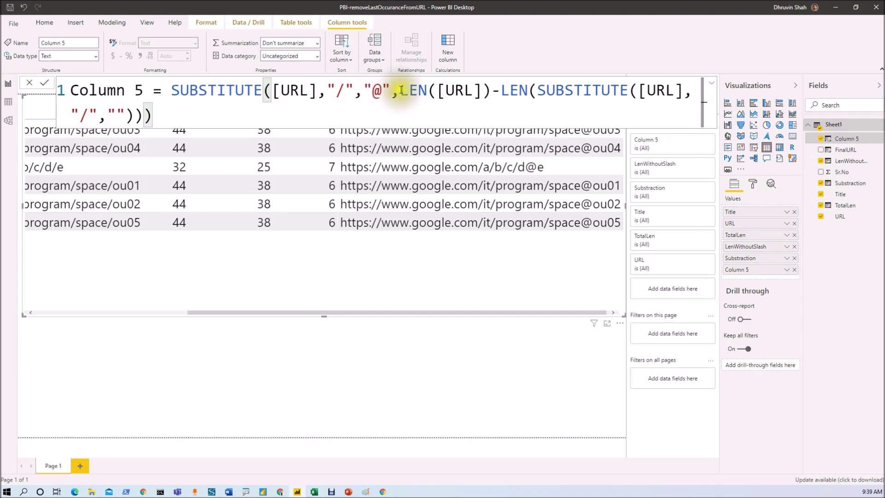
left_click_drag(400, 90, 490, 92)
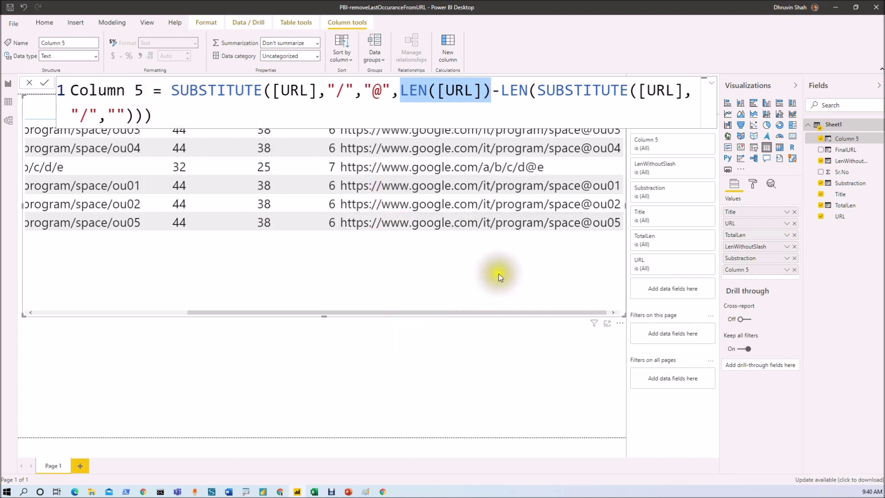
left_click(532, 167)
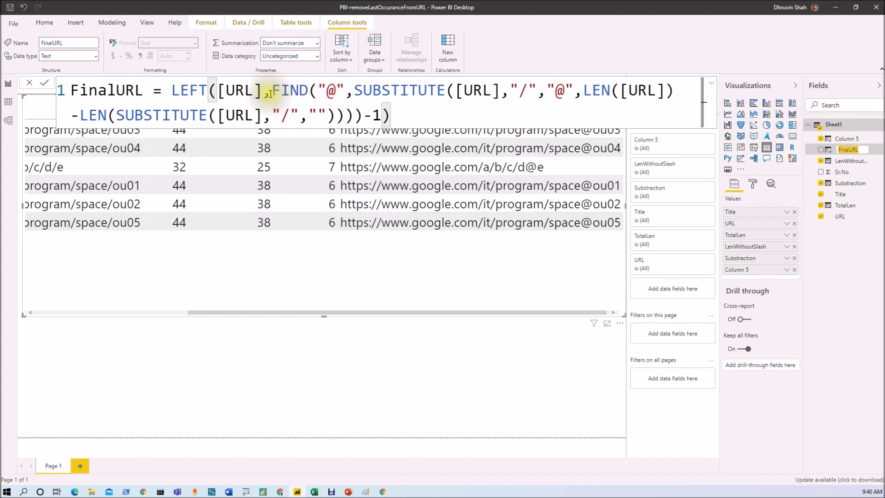
Examine the FIND expression in the FinalURL formula, from its "@" argument through the closing -1.
double_click(289, 90)
left_click_drag(319, 90, 349, 94)
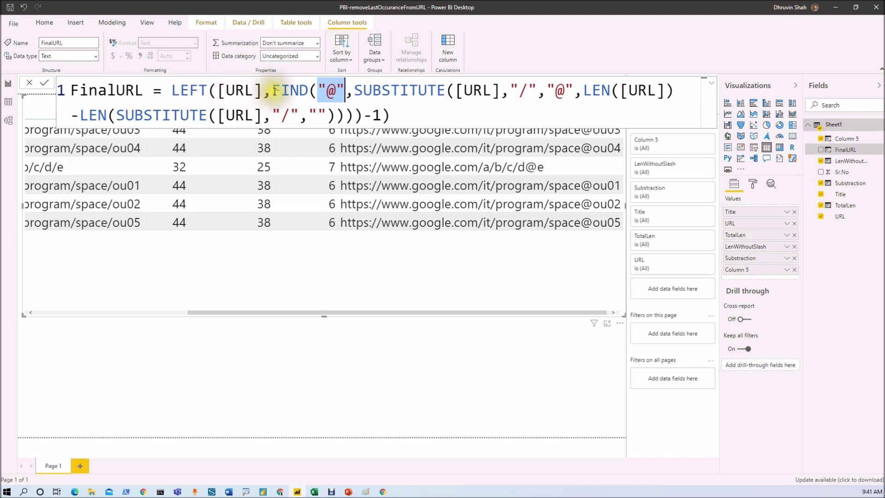
left_click_drag(274, 90, 376, 115)
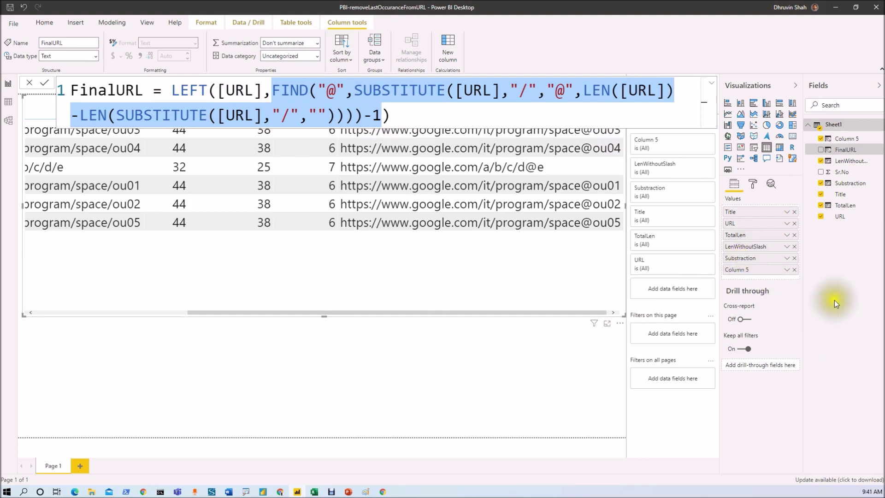
Add FinalURL to the table visual directly after URL, and reopen the FinalURL formula.
left_click(824, 157)
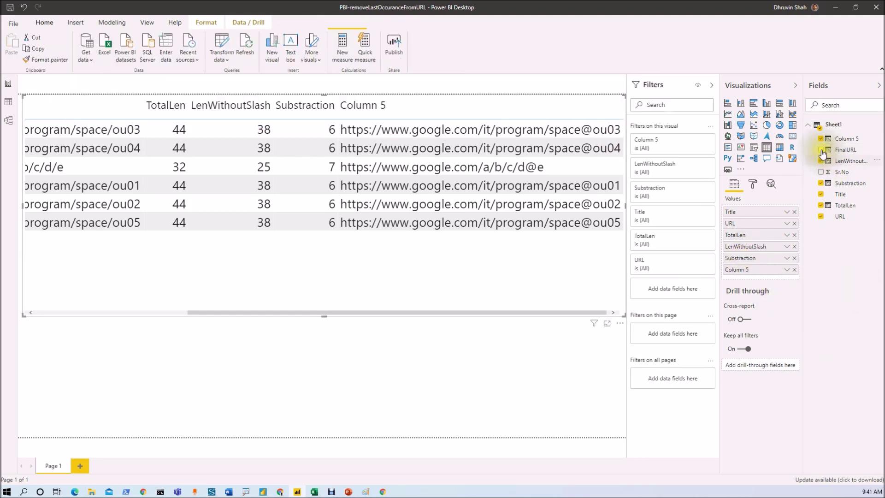
left_click_drag(803, 174, 735, 233)
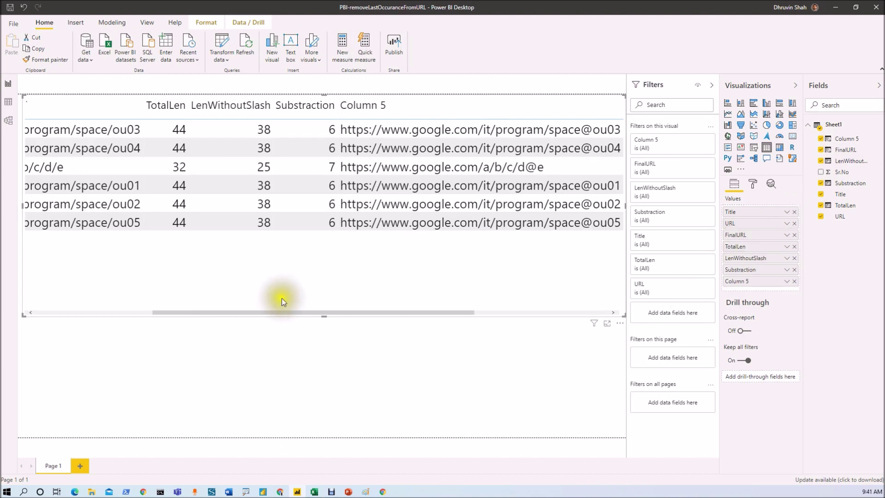
left_click_drag(278, 314, 207, 313)
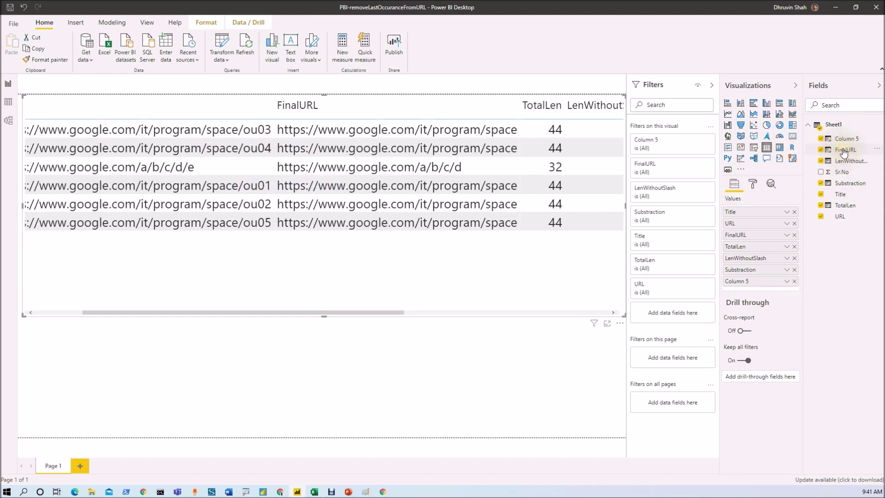
left_click_drag(844, 152, 839, 154)
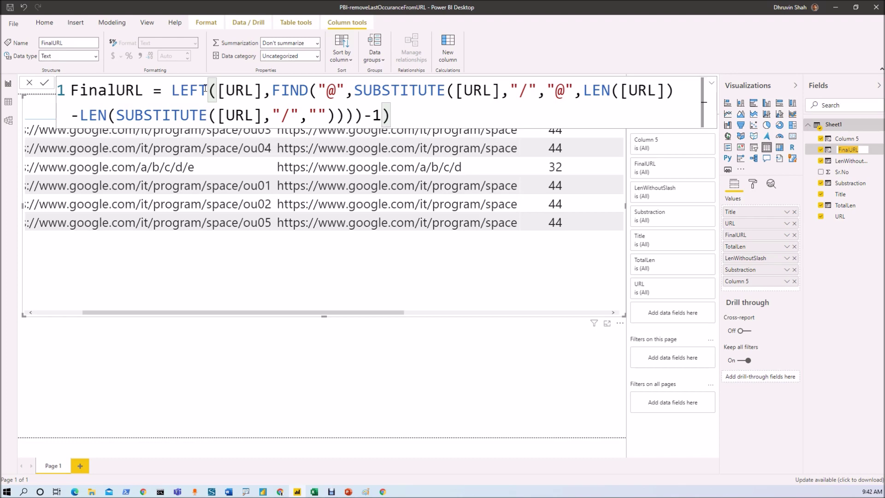
Switch to Chrome and view the YouTube channel, The Power Platform Show podcast and the Learn2ALL updates form, ending on the channel page.
key("alt+Tab")
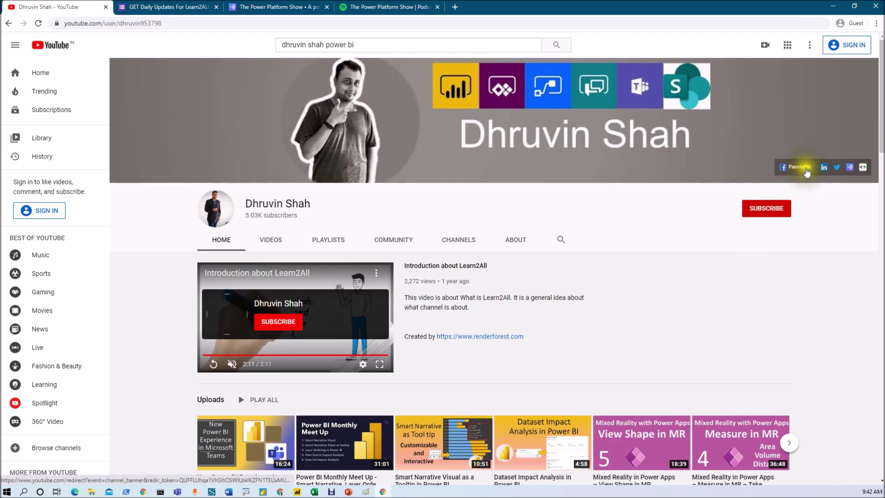
left_click(850, 169)
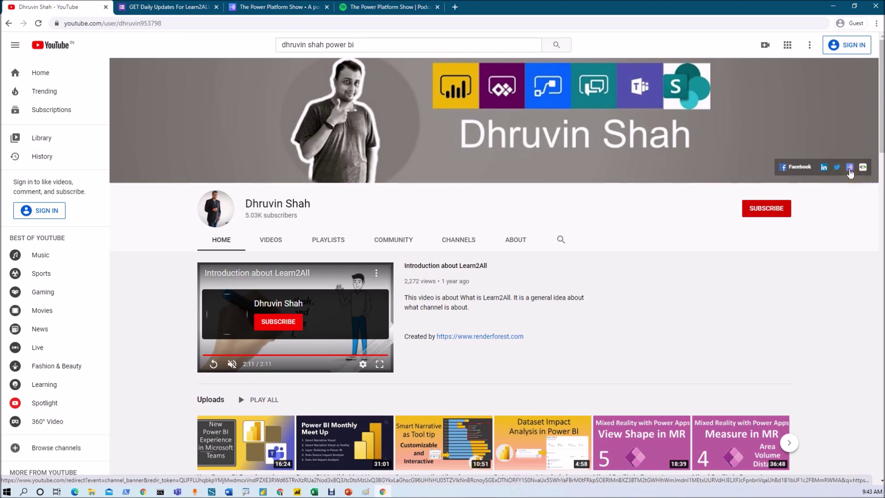
left_click(293, 7)
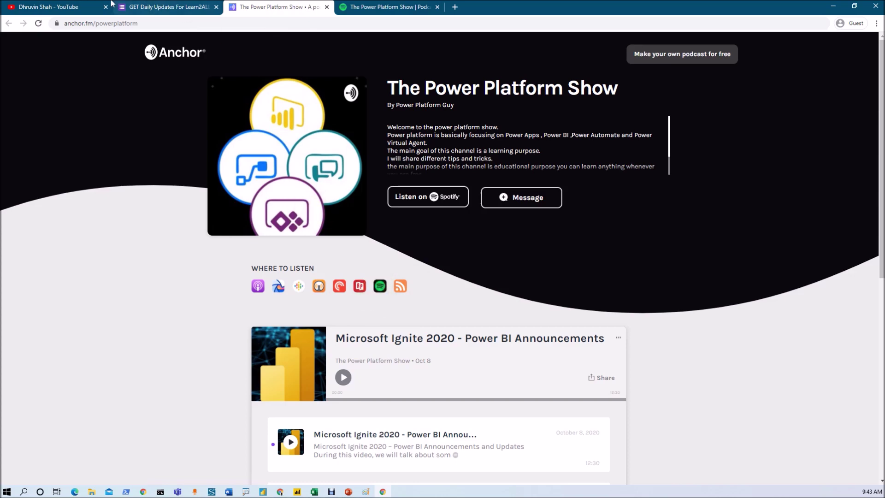
left_click(71, 5)
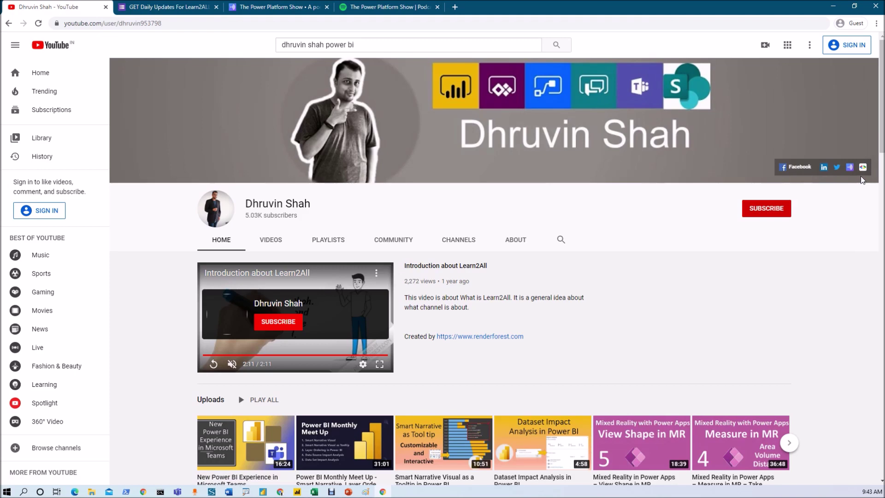
left_click(179, 7)
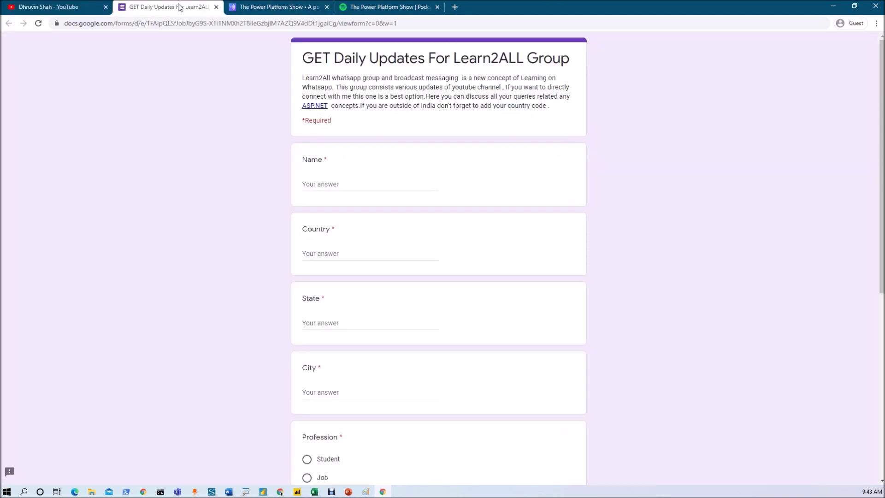
left_click(46, 7)
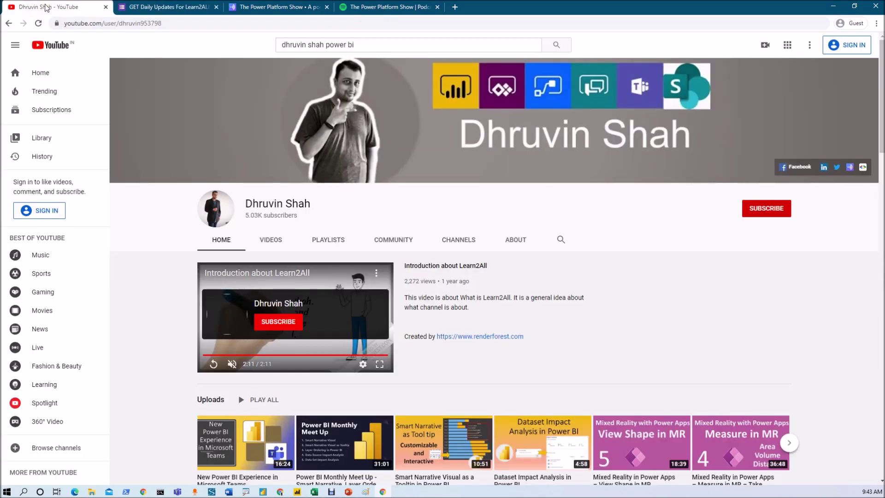